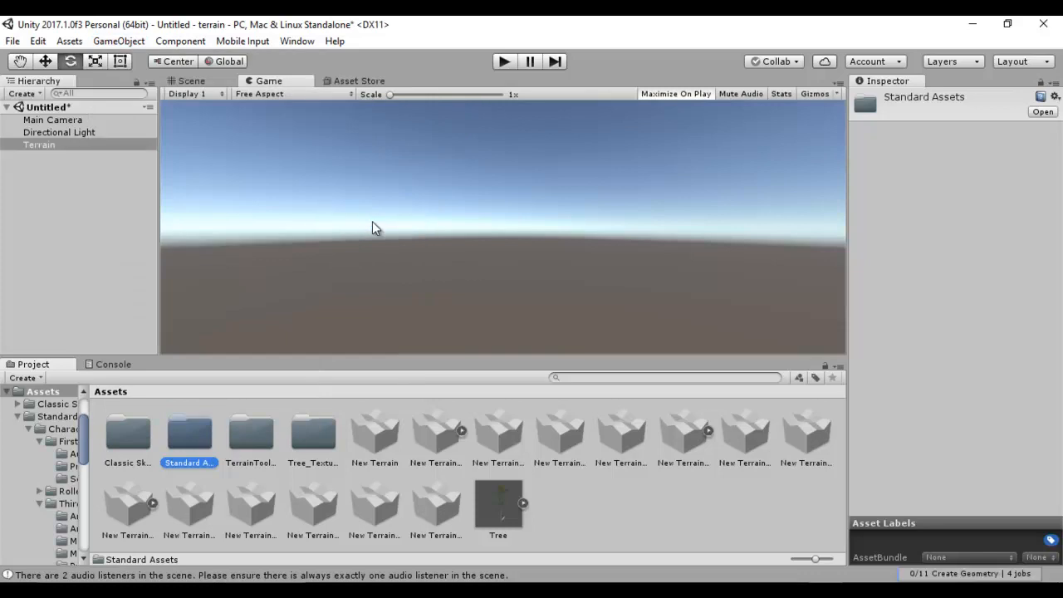
# Raise scattered jagged ridges across the terrain with the Raise / Lower Terrain tool, using the dotted brush and a rough speckled brush.
pyautogui.click(201, 82)
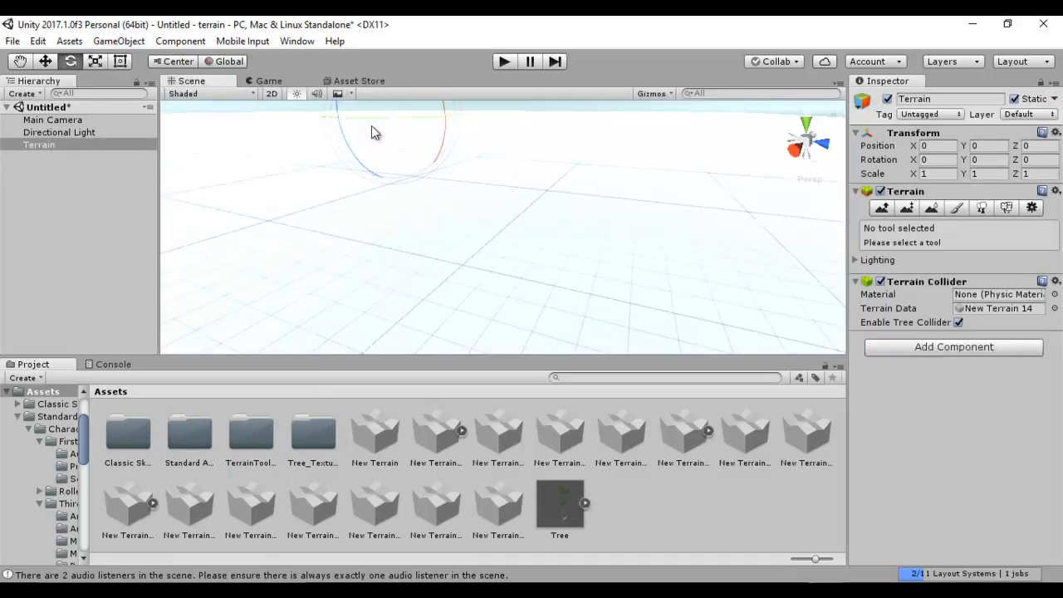
pyautogui.scroll(-10, 471, 253)
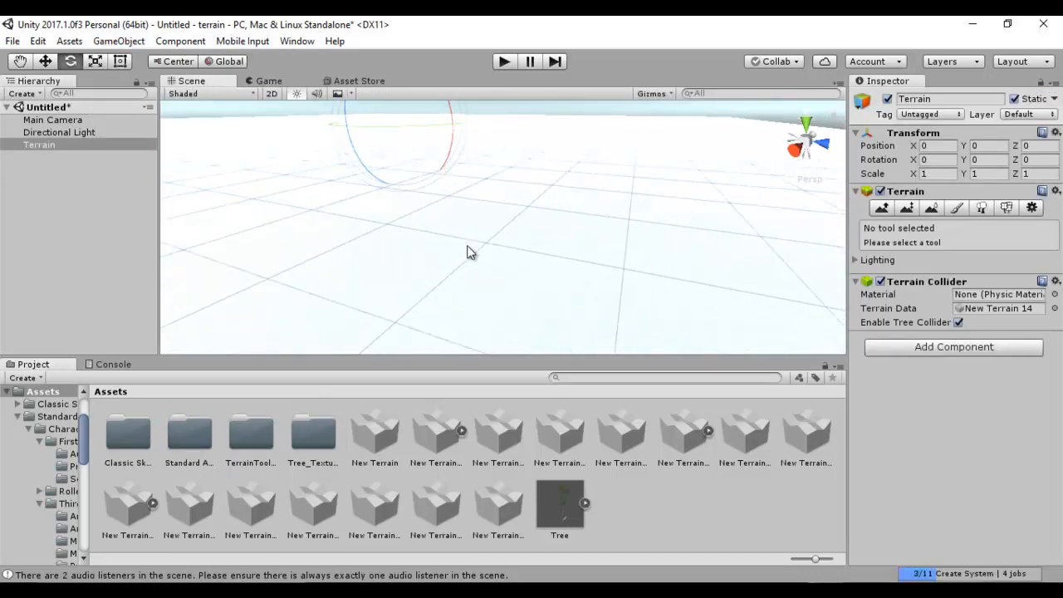
pyautogui.scroll(-6, 469, 251)
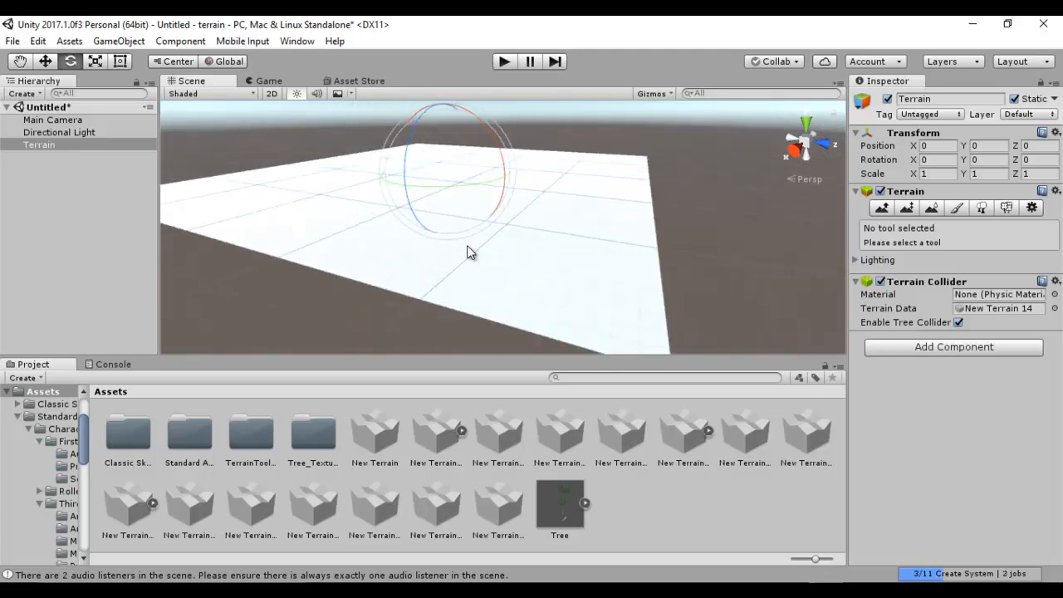
pyautogui.click(882, 207)
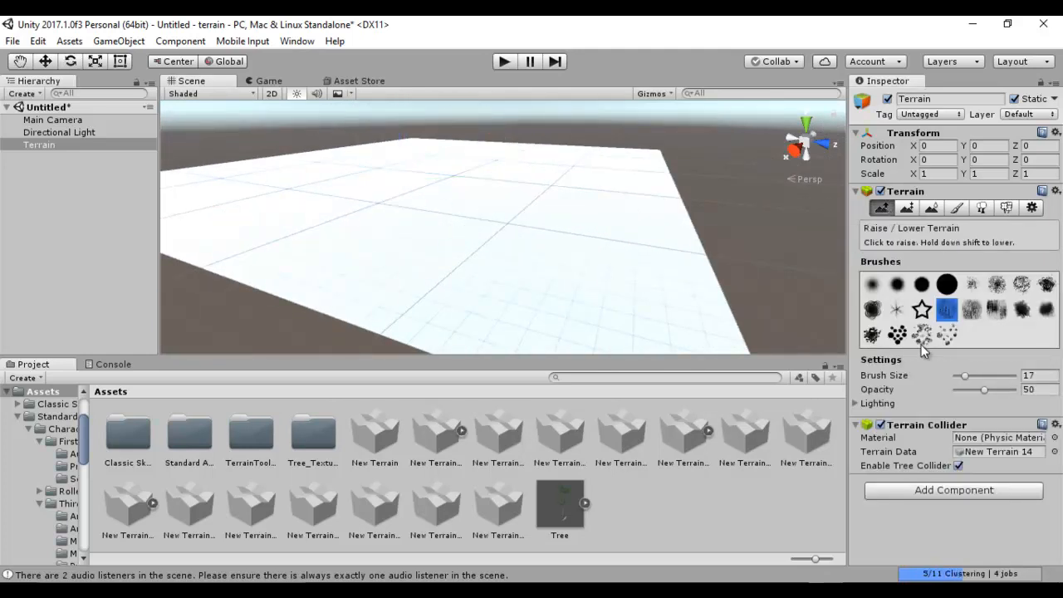
pyautogui.click(897, 336)
pyautogui.moveTo(233, 219)
pyautogui.mouseDown()
pyautogui.moveTo(390, 192)
pyautogui.moveTo(523, 187)
pyautogui.moveTo(561, 231)
pyautogui.moveTo(419, 256)
pyautogui.mouseUp()
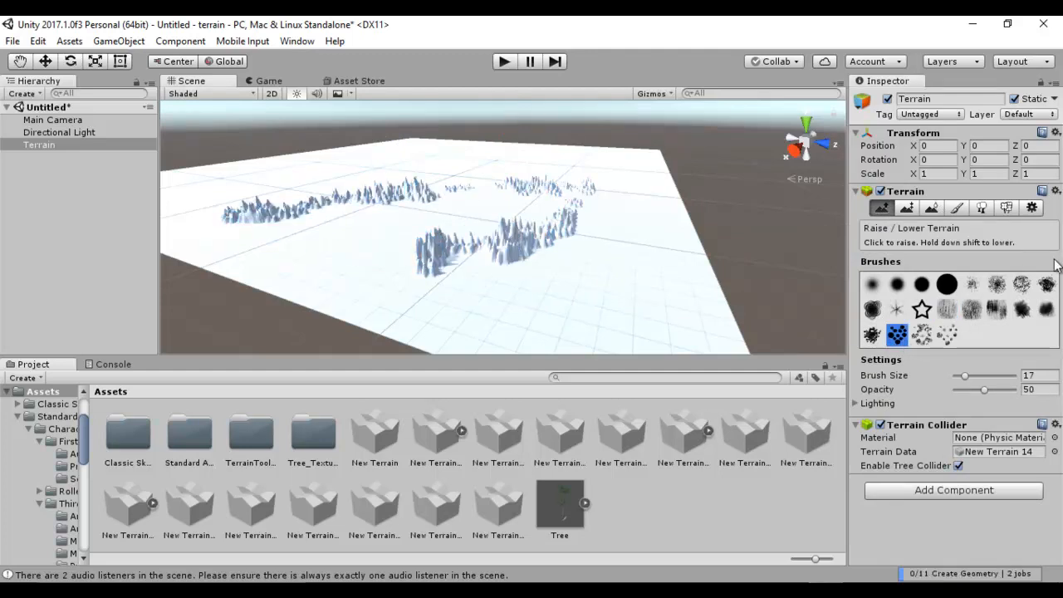
pyautogui.click(996, 284)
pyautogui.moveTo(255, 188)
pyautogui.mouseDown()
pyautogui.moveTo(475, 170)
pyautogui.moveTo(362, 246)
pyautogui.moveTo(353, 301)
pyautogui.moveTo(512, 305)
pyautogui.mouseUp()
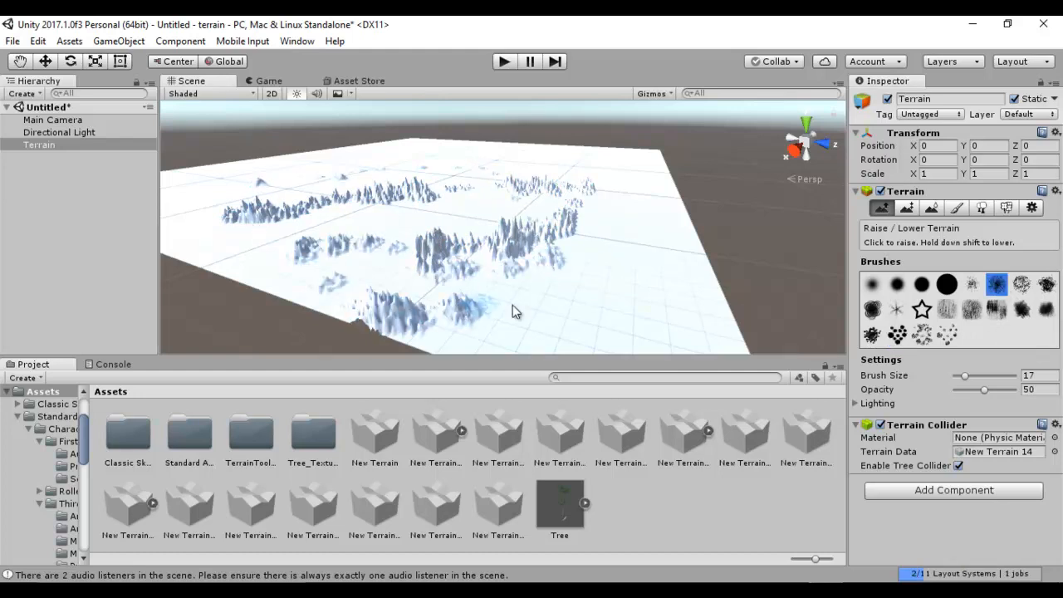
# Add the Conifer_Desktop prefab as a tree type for the terrain.
pyautogui.click(981, 207)
pyautogui.click(981, 306)
pyautogui.click(953, 311)
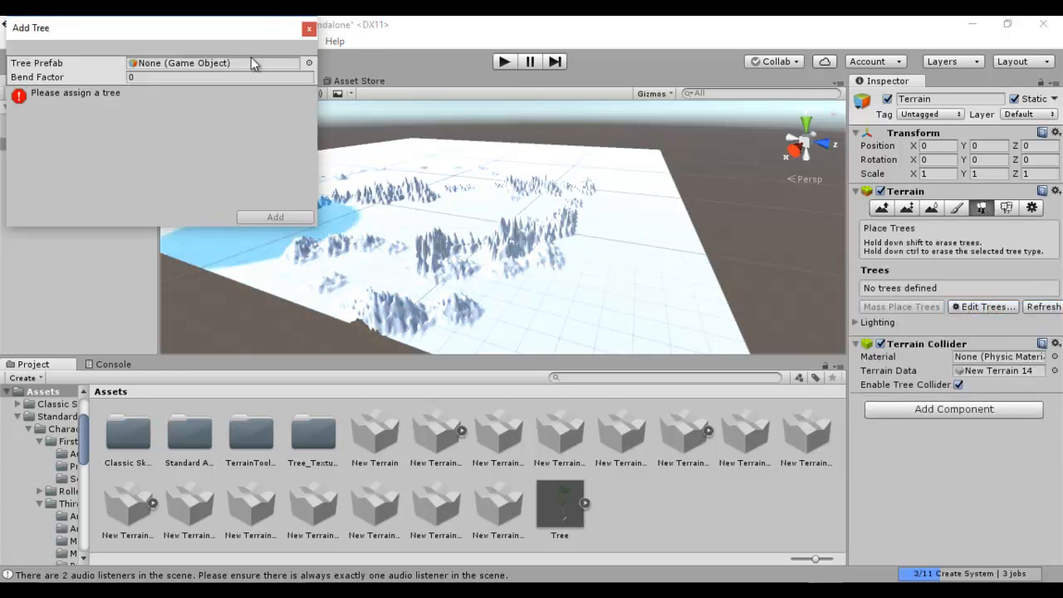
pyautogui.click(306, 66)
pyautogui.click(496, 135)
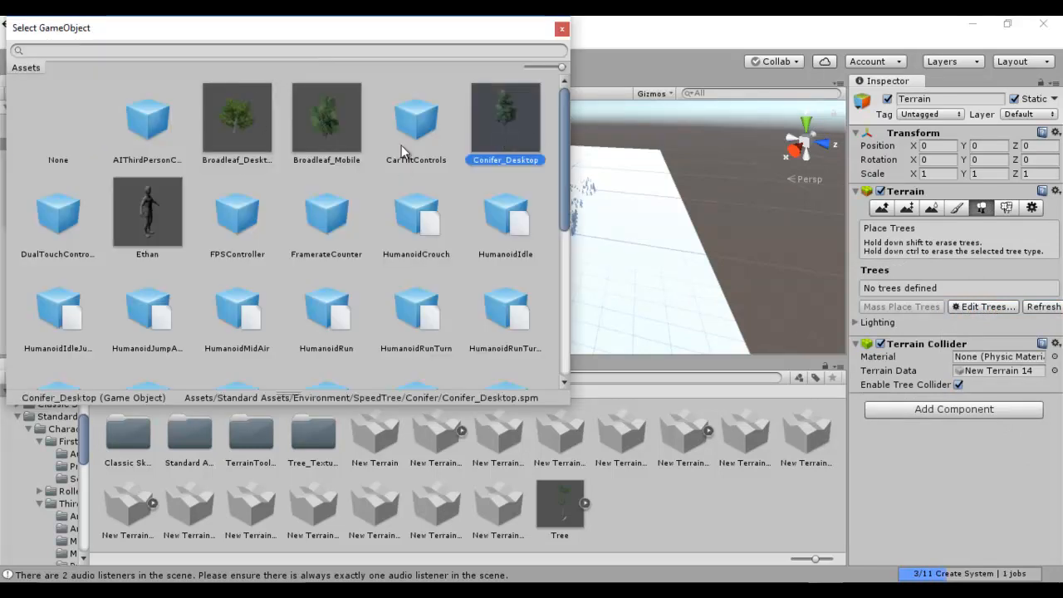
pyautogui.doubleClick(506, 111)
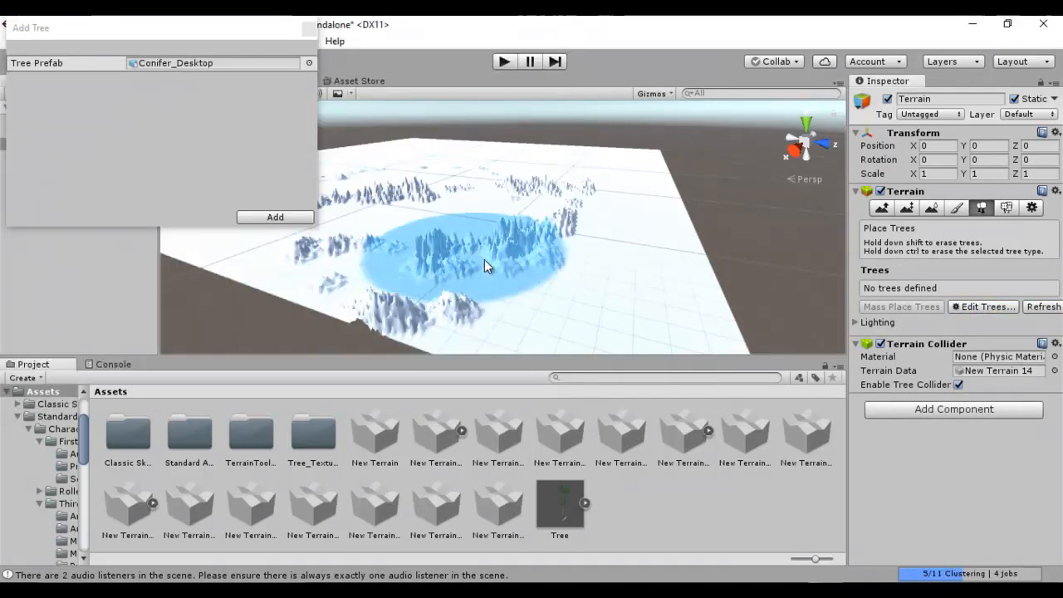
pyautogui.click(277, 217)
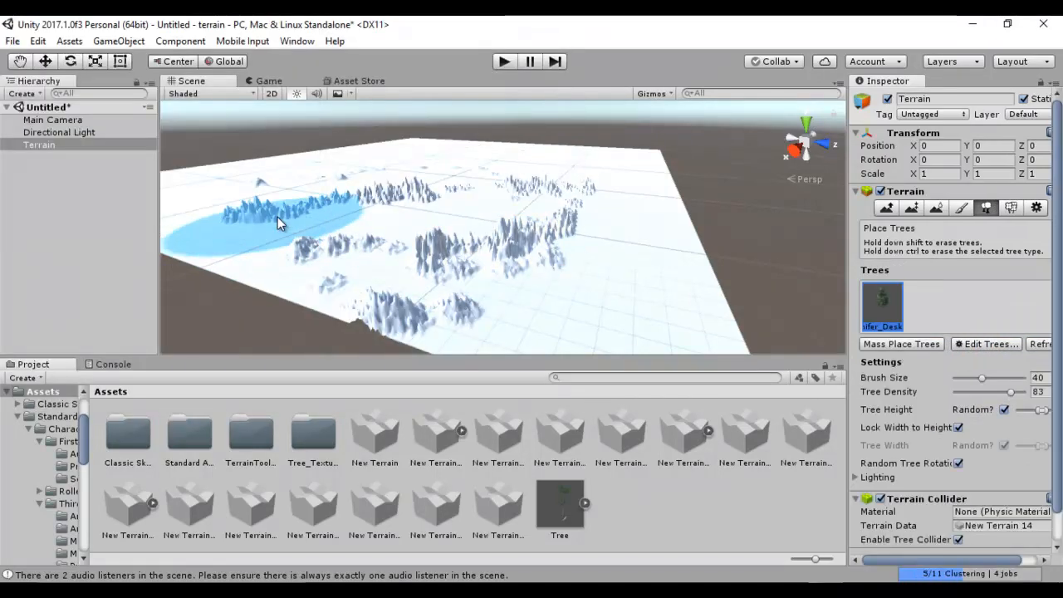
# Paint groups of conifer trees over the raised ridges on the terrain.
pyautogui.click(485, 227)
pyautogui.moveTo(319, 207)
pyautogui.mouseDown()
pyautogui.moveTo(216, 228)
pyautogui.moveTo(323, 260)
pyautogui.moveTo(406, 328)
pyautogui.mouseUp()
pyautogui.click(426, 331)
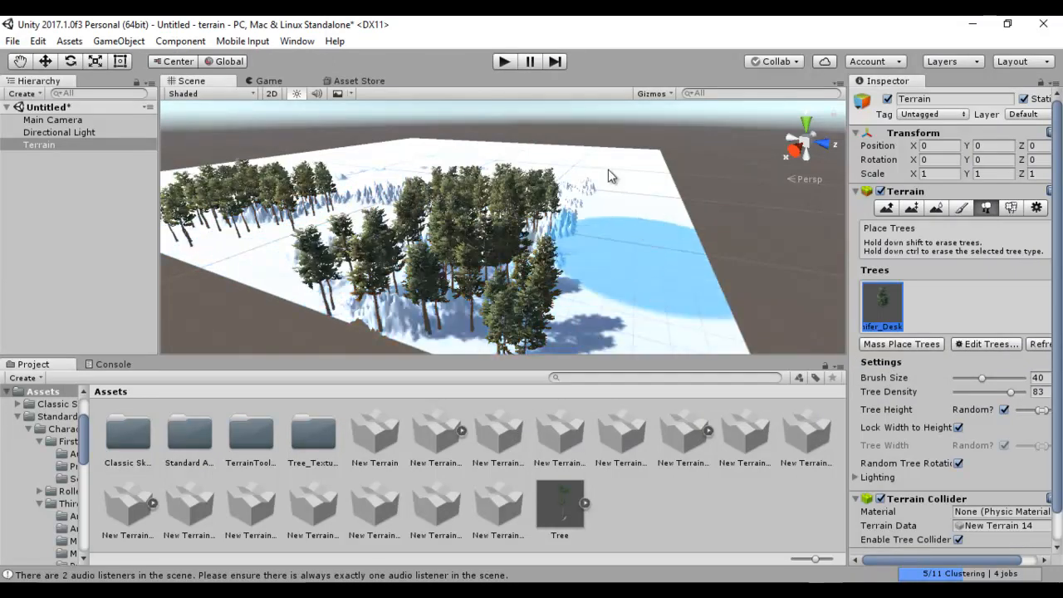
# Place the ThirdPersonController prefab from Standard Assets/Characters/ThirdPersonCharacter/Prefabs on the open ground between the trees.
pyautogui.click(184, 439)
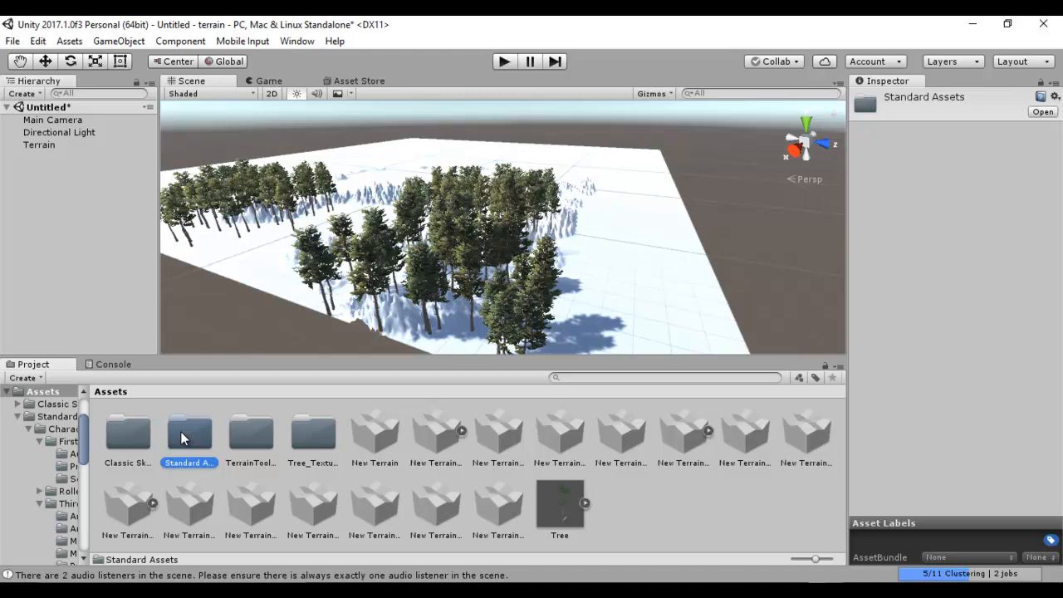
pyautogui.doubleClick(185, 438)
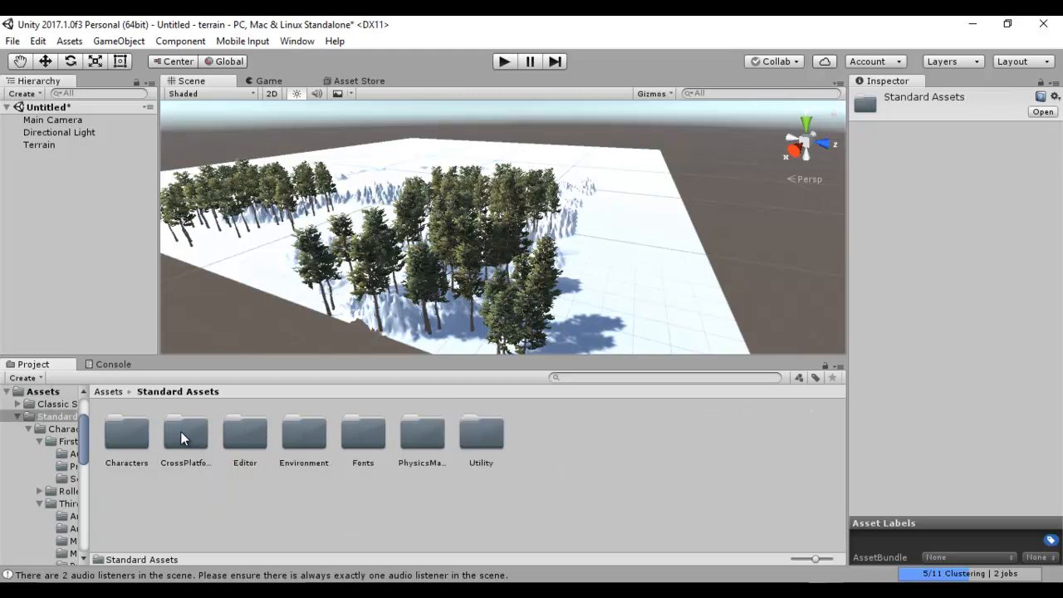
pyautogui.doubleClick(123, 437)
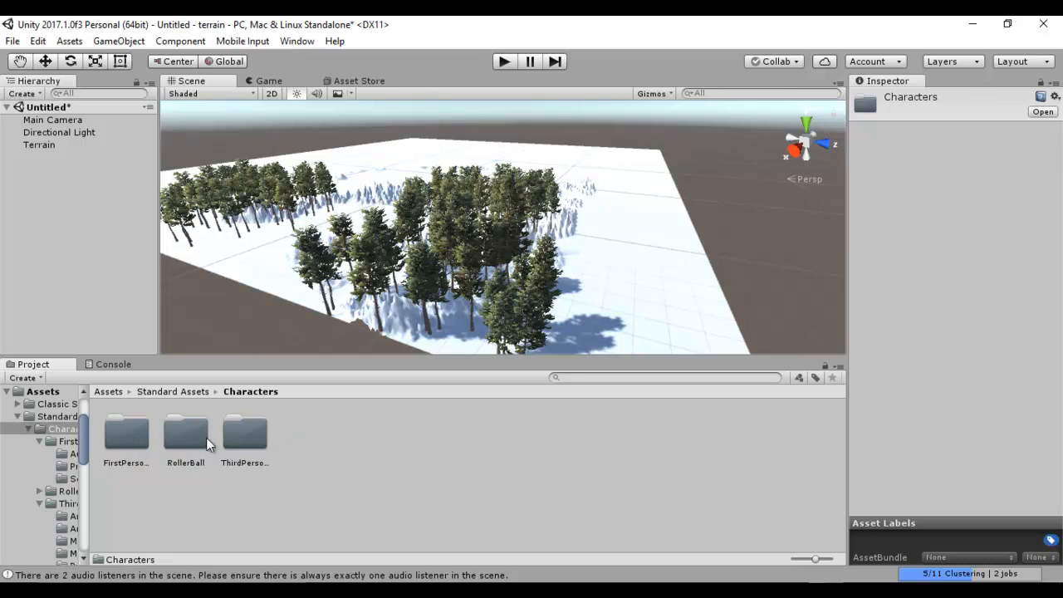
pyautogui.doubleClick(233, 421)
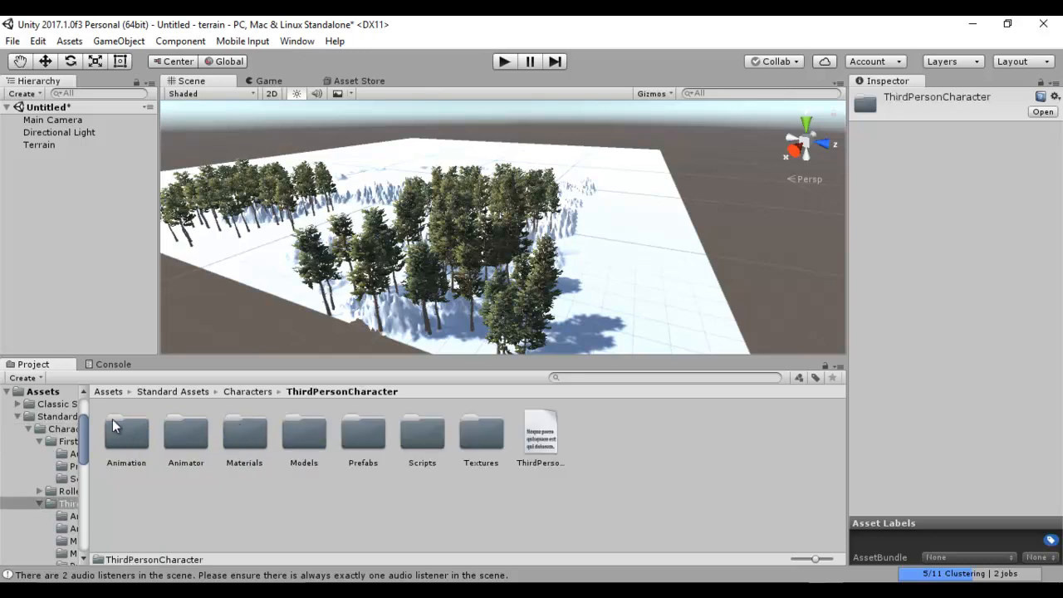
pyautogui.doubleClick(357, 433)
pyautogui.click(191, 458)
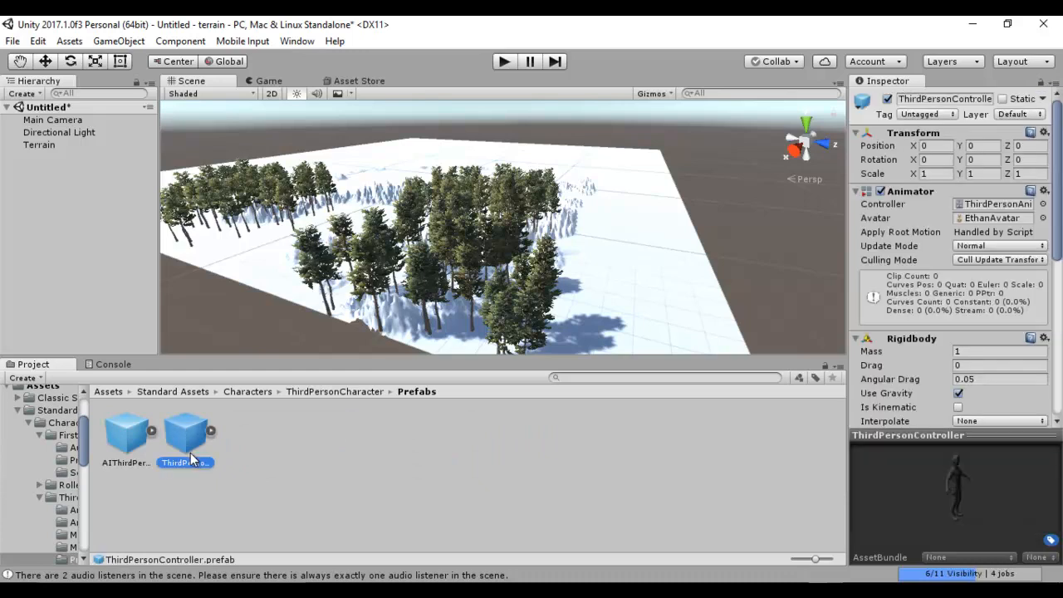
pyautogui.moveTo(185, 448); pyautogui.dragTo(260, 254)
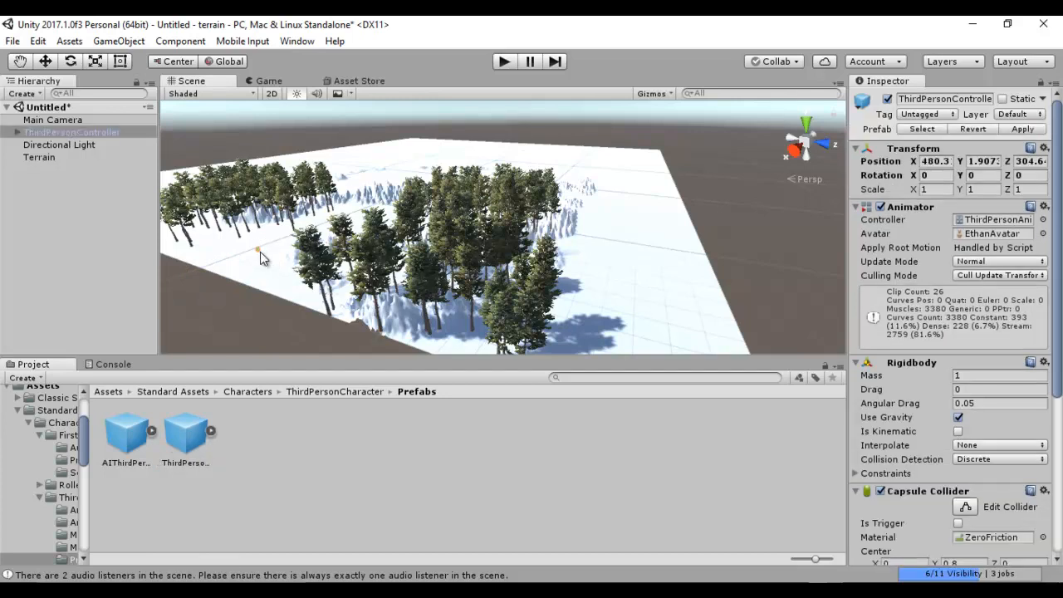
# Frame the third-person character in the scene and make the Main Camera a child of ThirdPersonController.
pyautogui.click(82, 132)
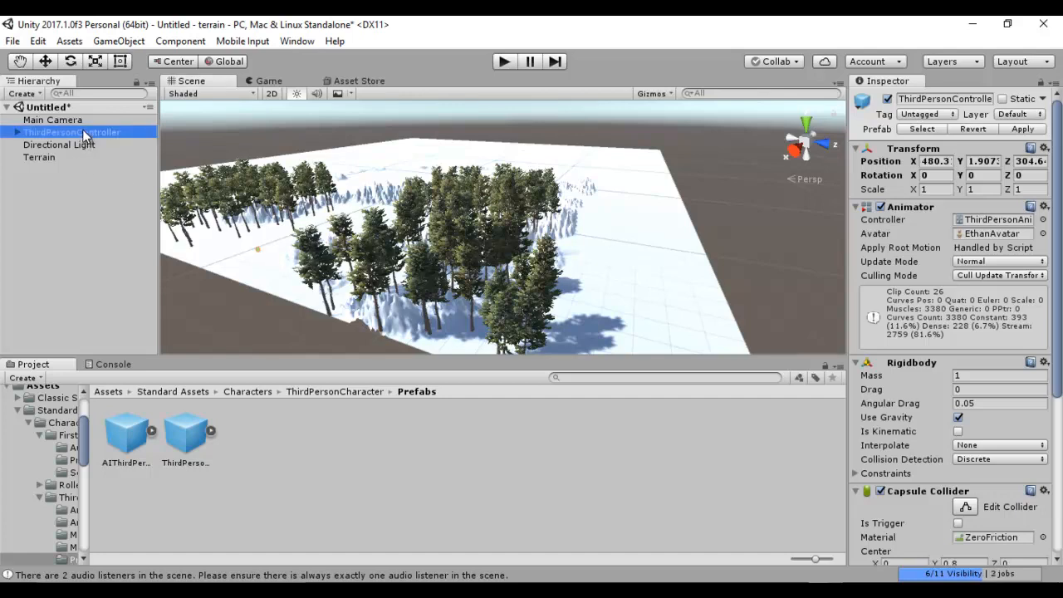
pyautogui.doubleClick(32, 131)
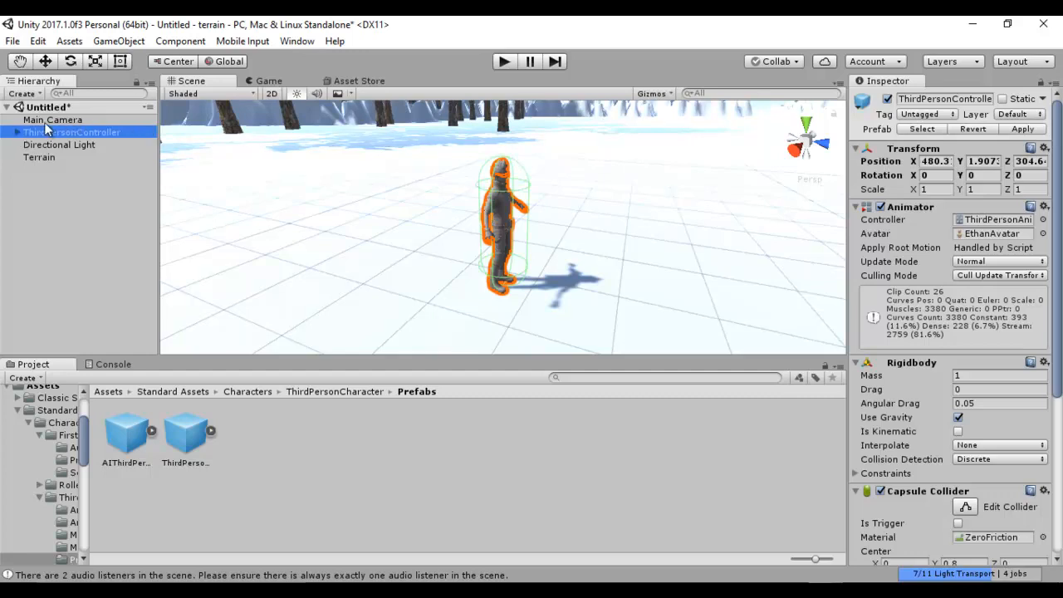
pyautogui.moveTo(52, 123); pyautogui.dragTo(50, 143)
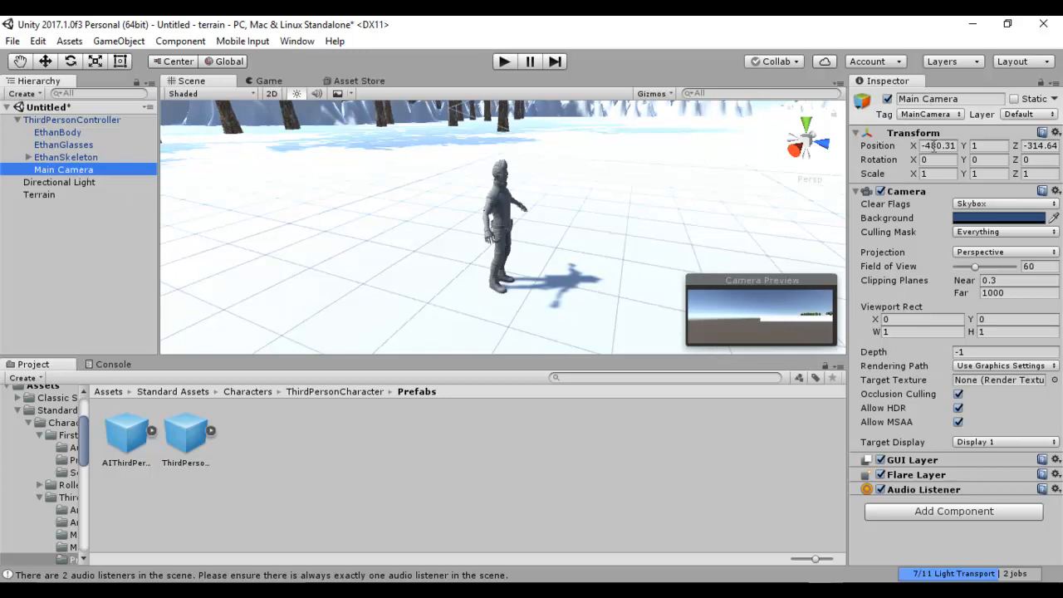
# Set the Main Camera's local position to X 0, Y 0, Z 0.
pyautogui.click(933, 146)
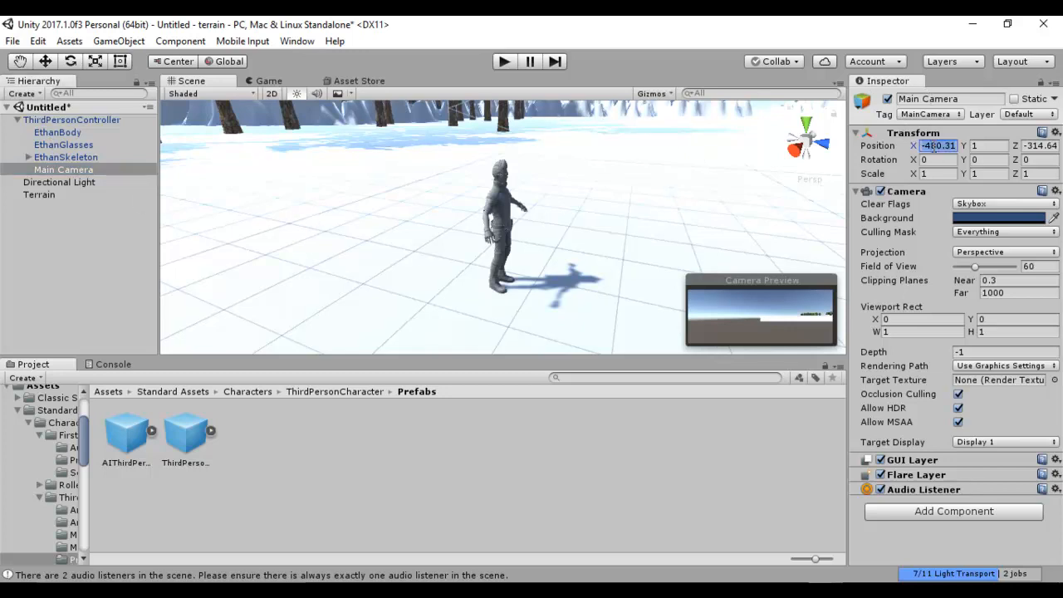
pyautogui.write('0')
pyautogui.press('Tab')
pyautogui.write('00')
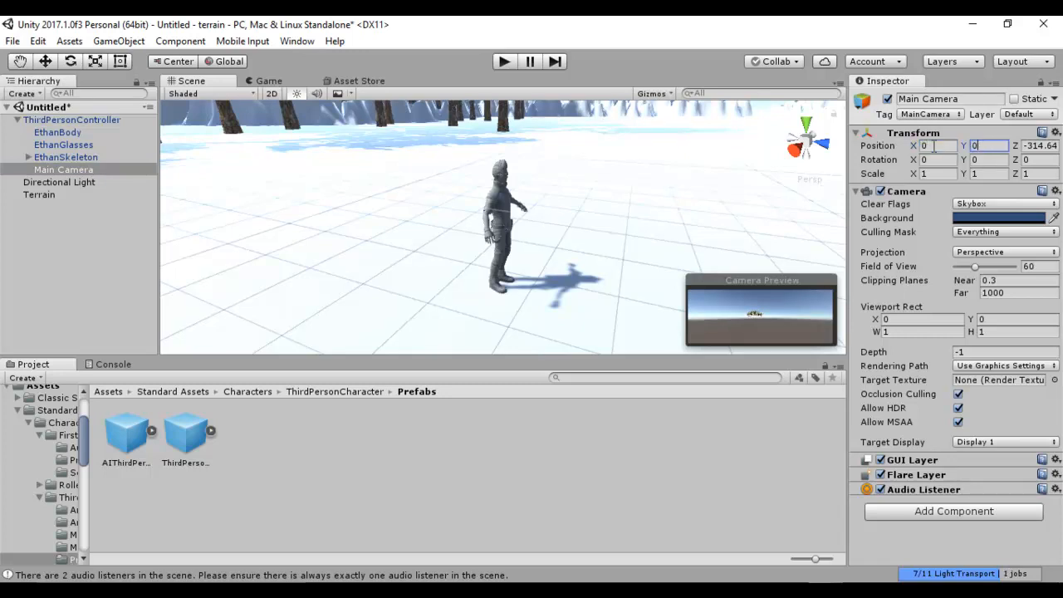
pyautogui.press('Tab')
pyautogui.write('0')
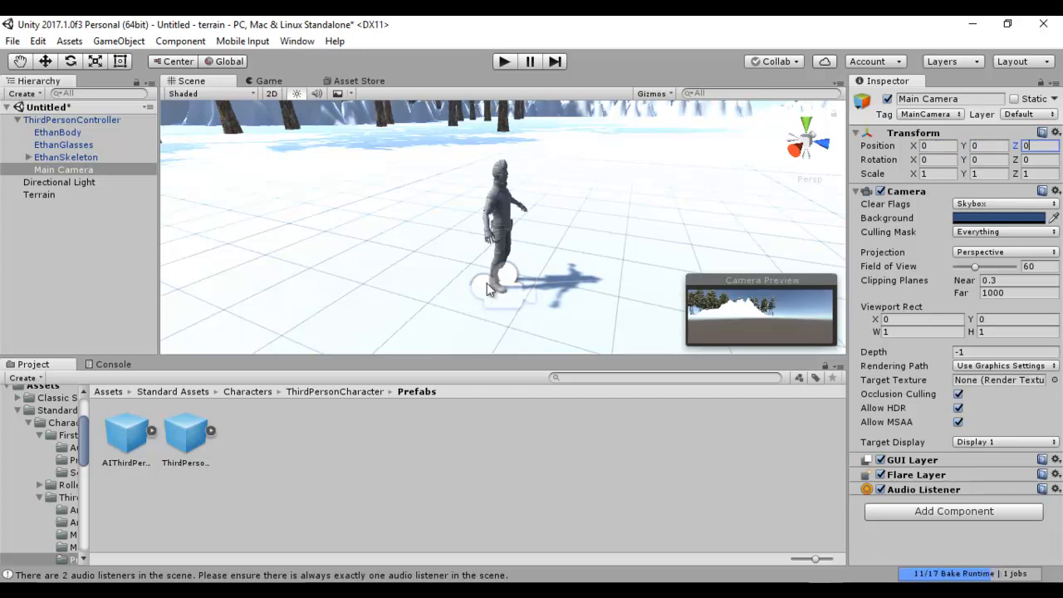
# Move the Main Camera up to head height at about Y 1.46 and behind the character to about Z -1.35.
pyautogui.click(46, 62)
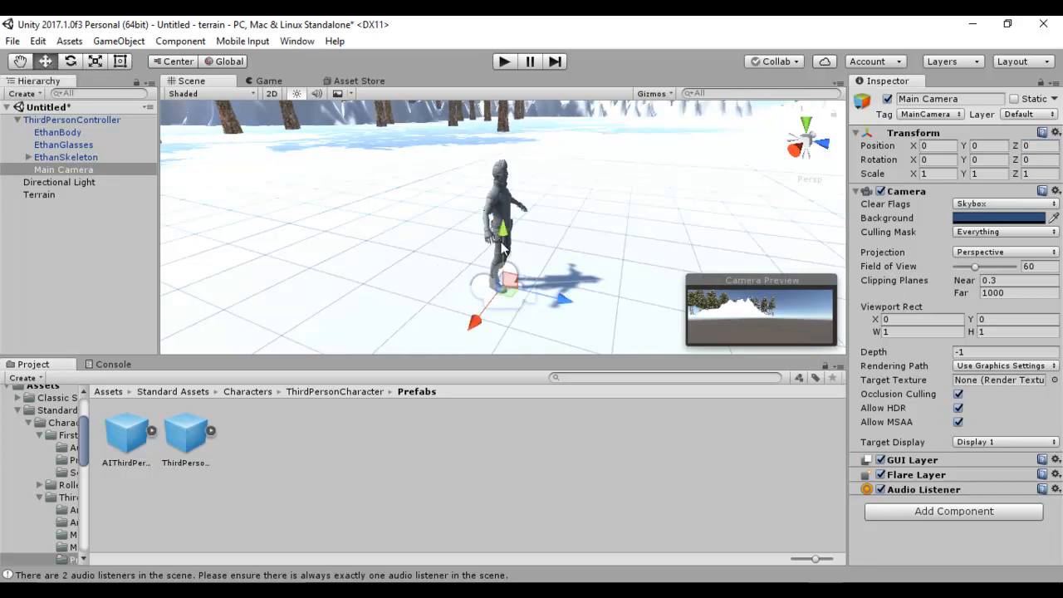
pyautogui.moveTo(501, 243); pyautogui.dragTo(500, 162)
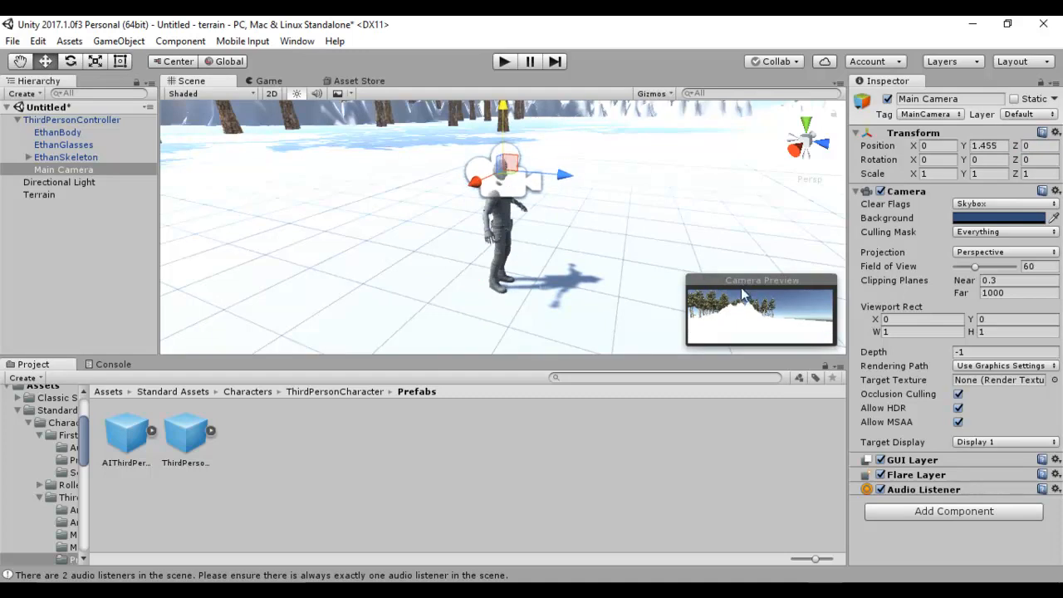
pyautogui.moveTo(536, 177); pyautogui.dragTo(434, 183)
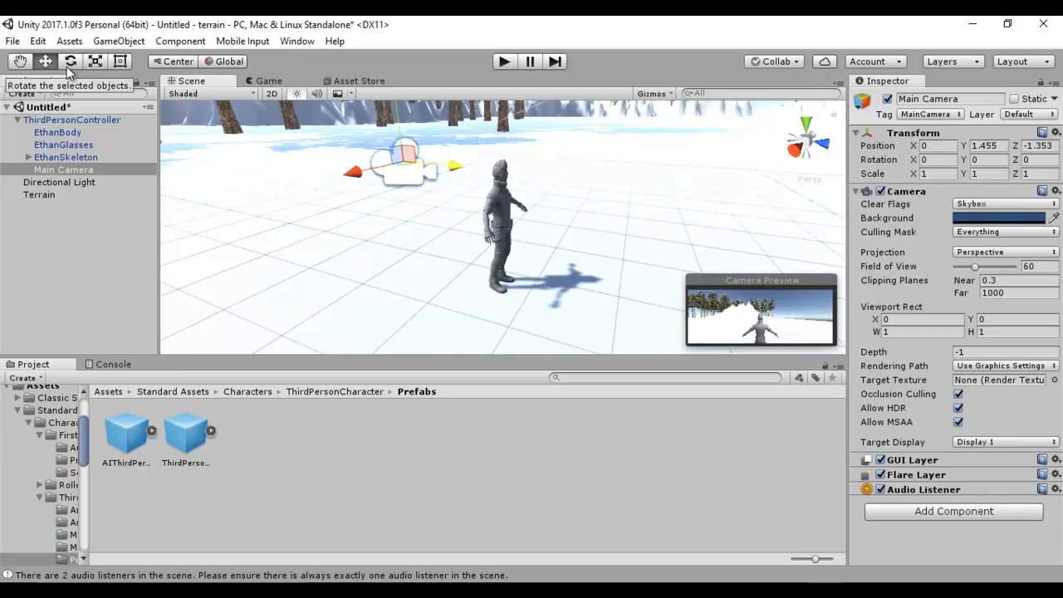
# Tilt the Main Camera down to an X rotation of about 28.8 and raise it to about Y 1.68.
pyautogui.click(71, 62)
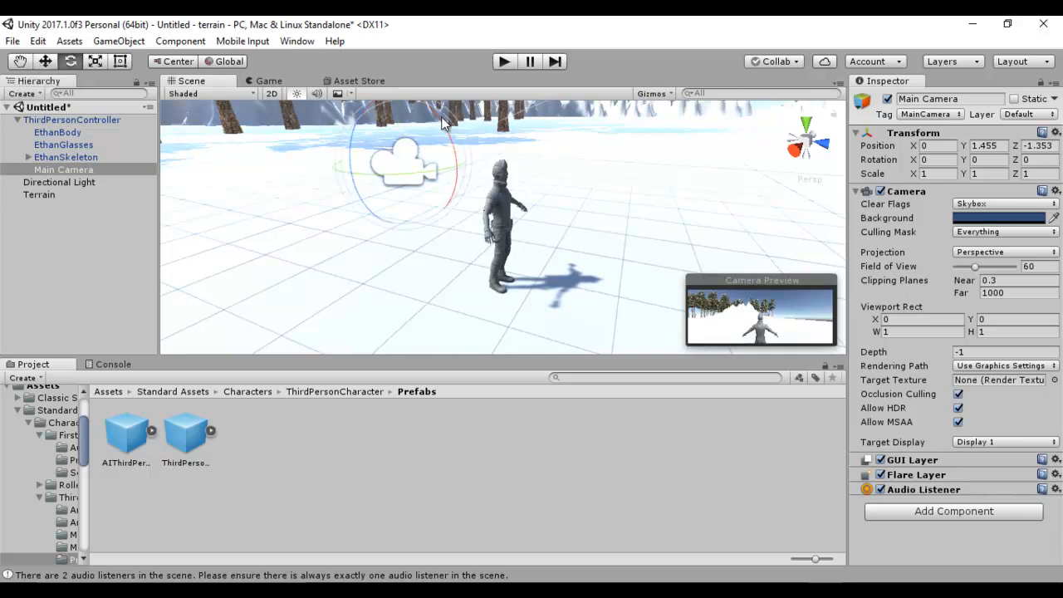
pyautogui.moveTo(449, 133); pyautogui.dragTo(460, 166)
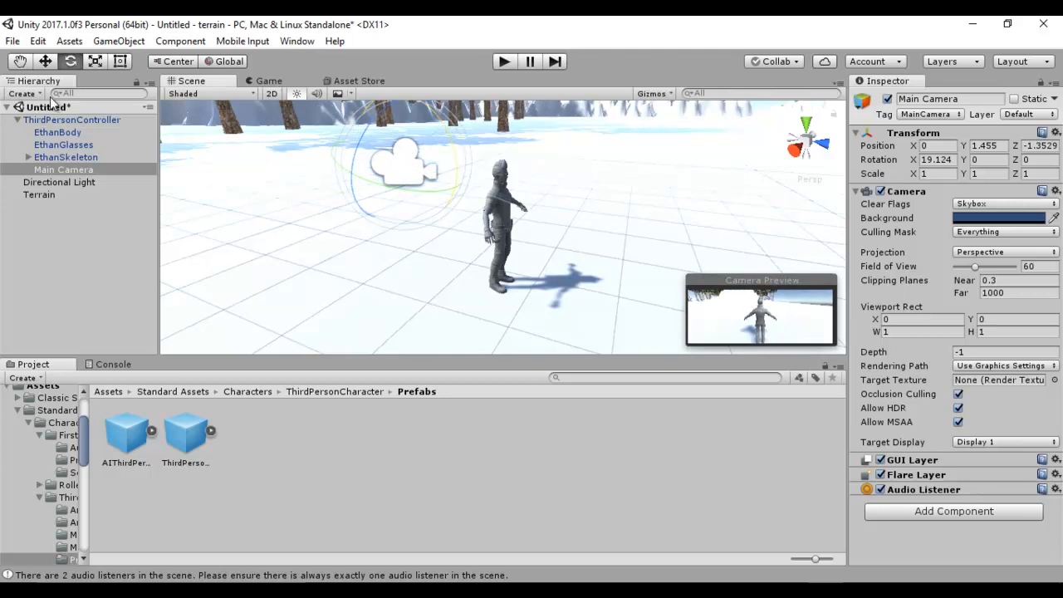
pyautogui.click(46, 63)
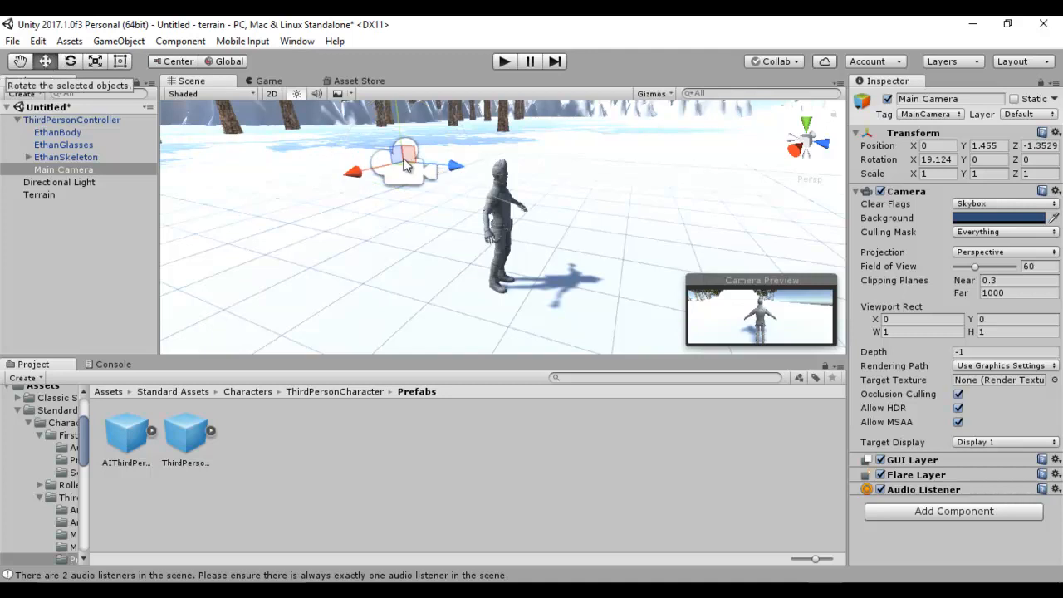
pyautogui.moveTo(398, 142); pyautogui.dragTo(388, 121)
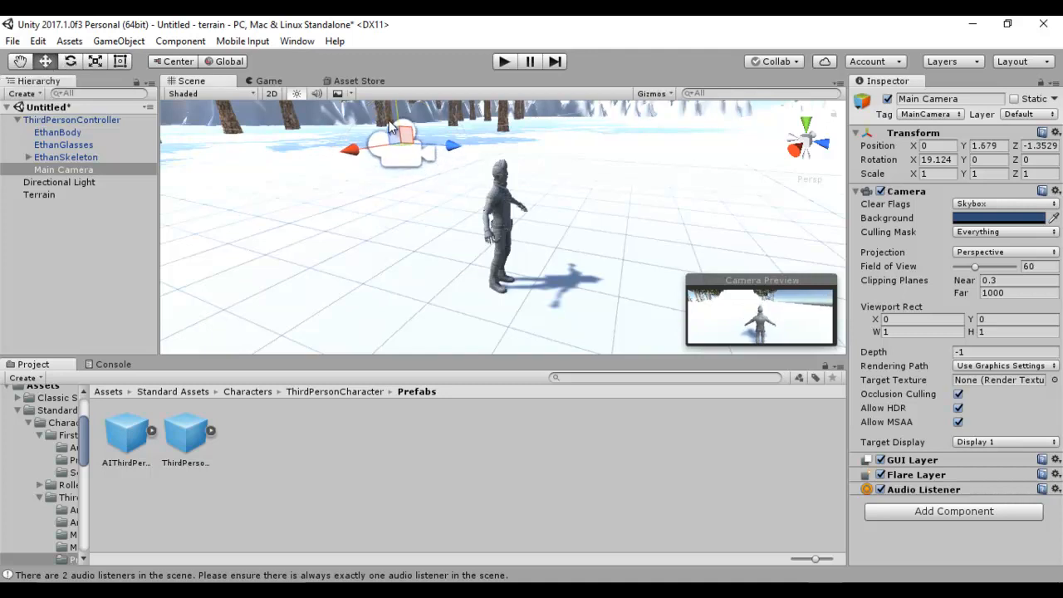
pyautogui.click(71, 62)
pyautogui.moveTo(447, 123); pyautogui.dragTo(456, 134)
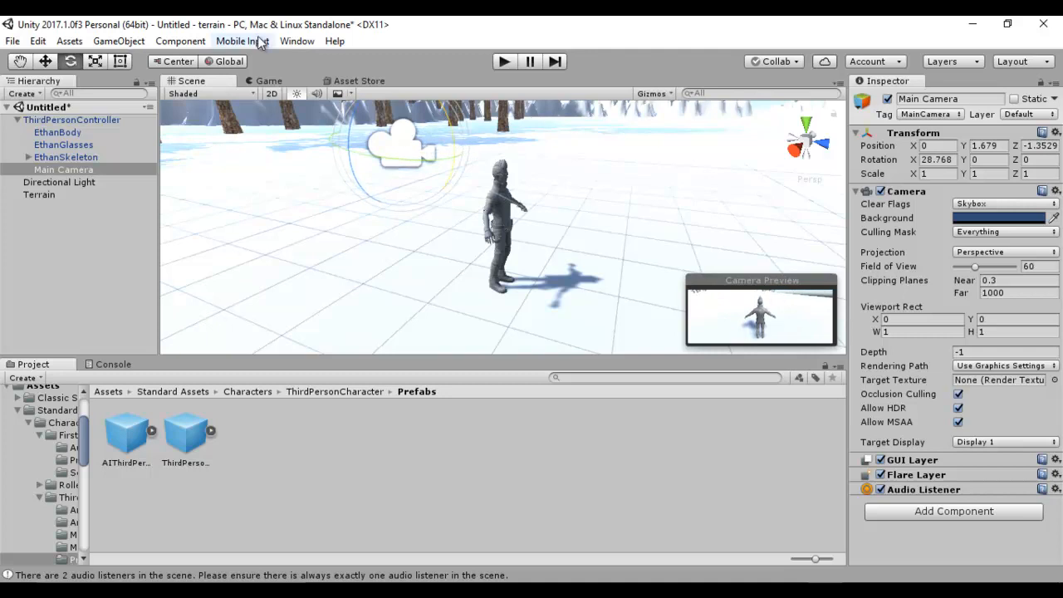
# Check the camera's framing of the character in the Game view and run the scene in play mode.
pyautogui.click(262, 80)
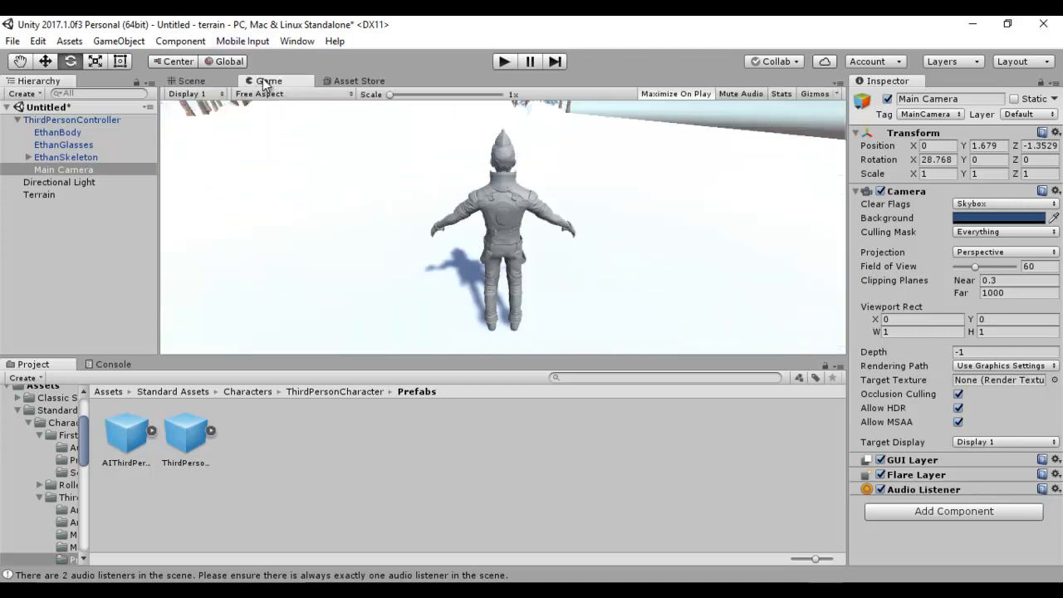
pyautogui.click(202, 81)
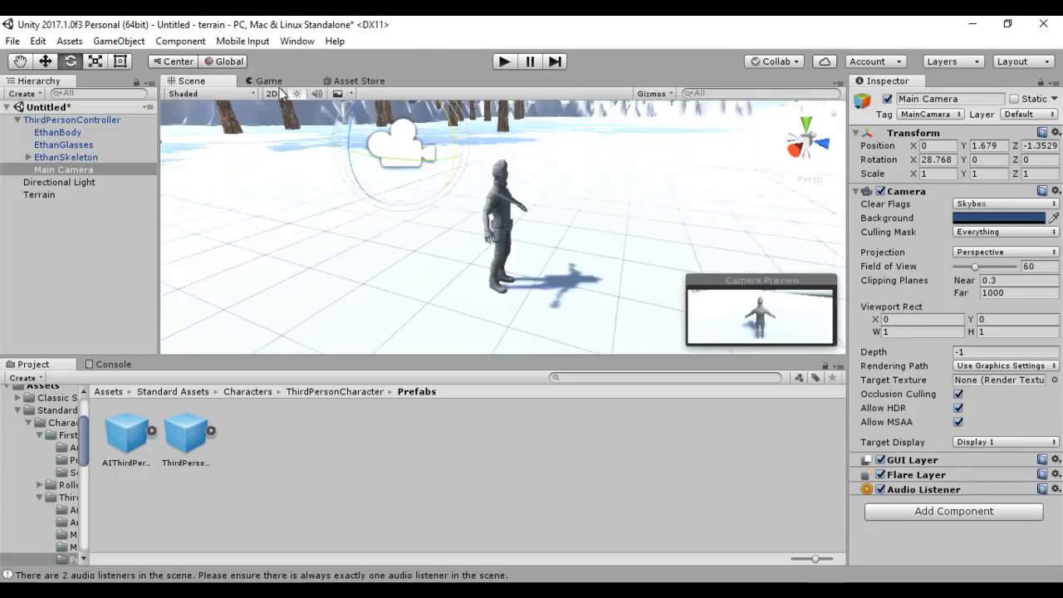
pyautogui.click(275, 83)
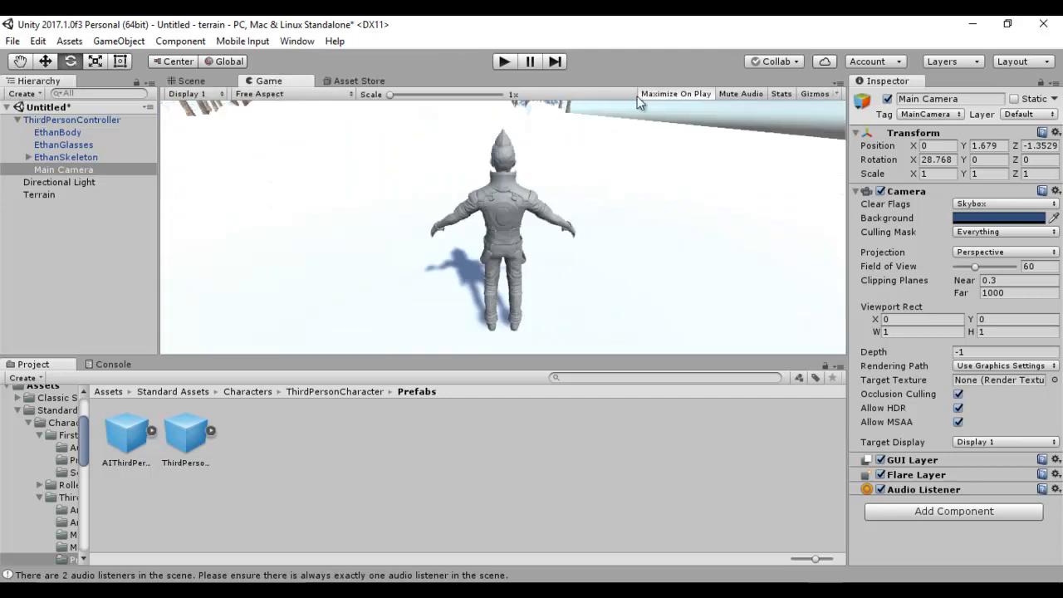
pyautogui.click(504, 63)
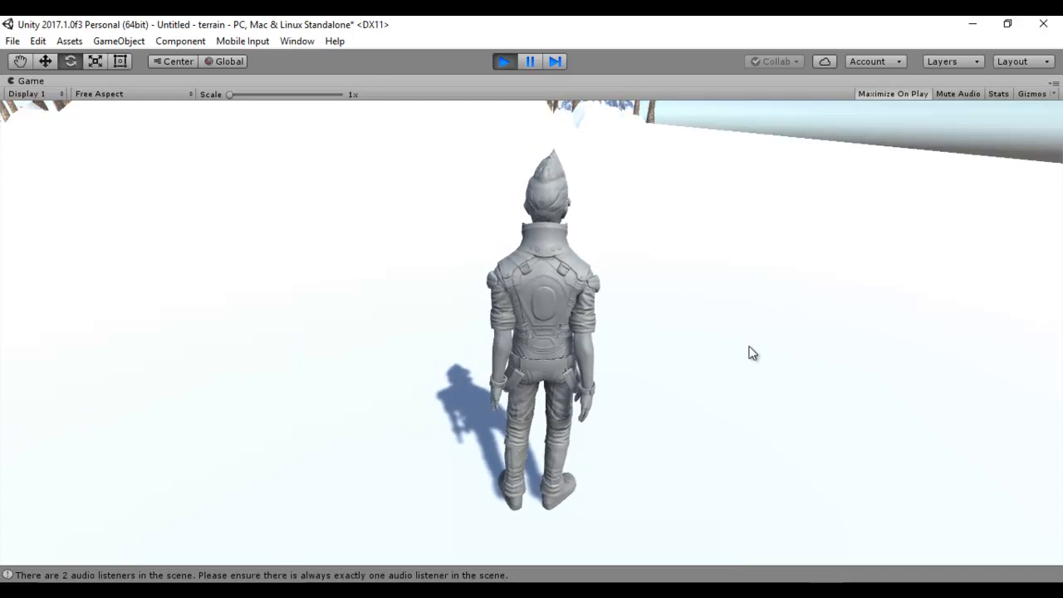
# Walk the character forward over the snow and turn it both ways to test the follow camera.
pyautogui.press('w')
pyautogui.press('d')
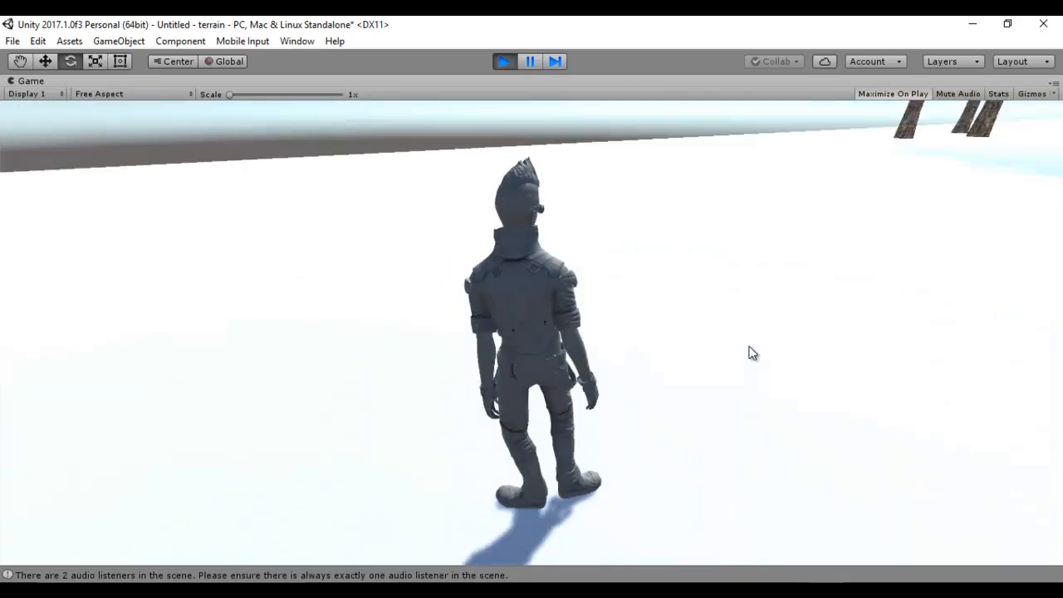
pyautogui.press('d')
pyautogui.press('a')
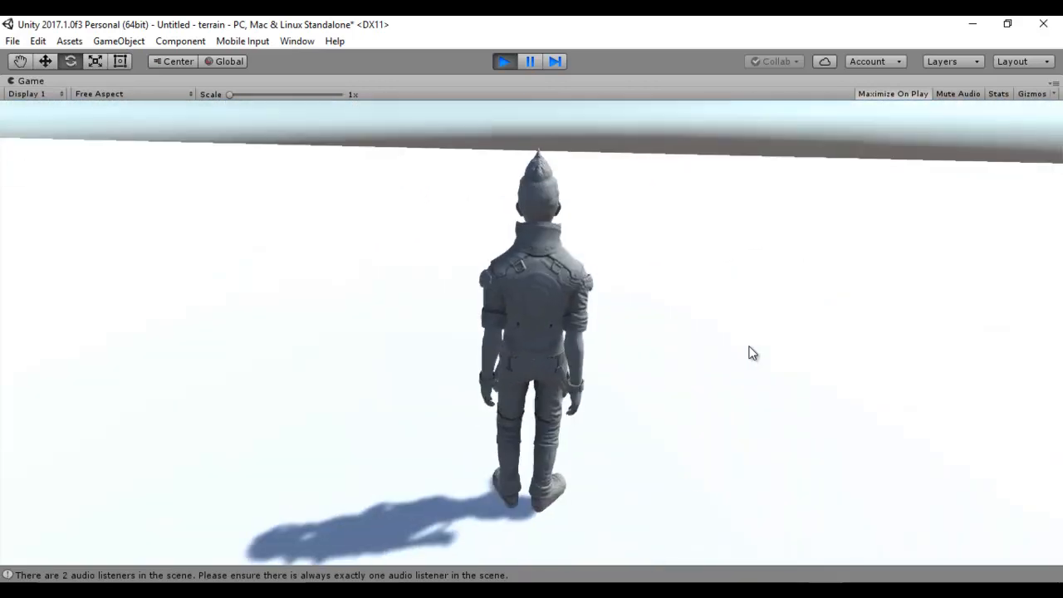
pyautogui.press('d')
pyautogui.press('a')
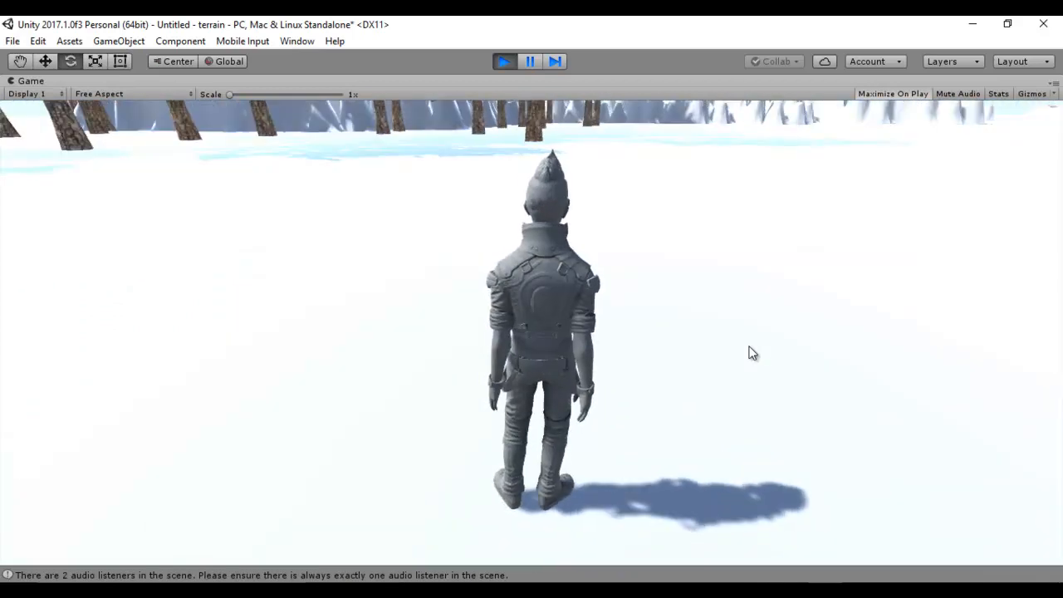
pyautogui.press('a')
pyautogui.press('w')
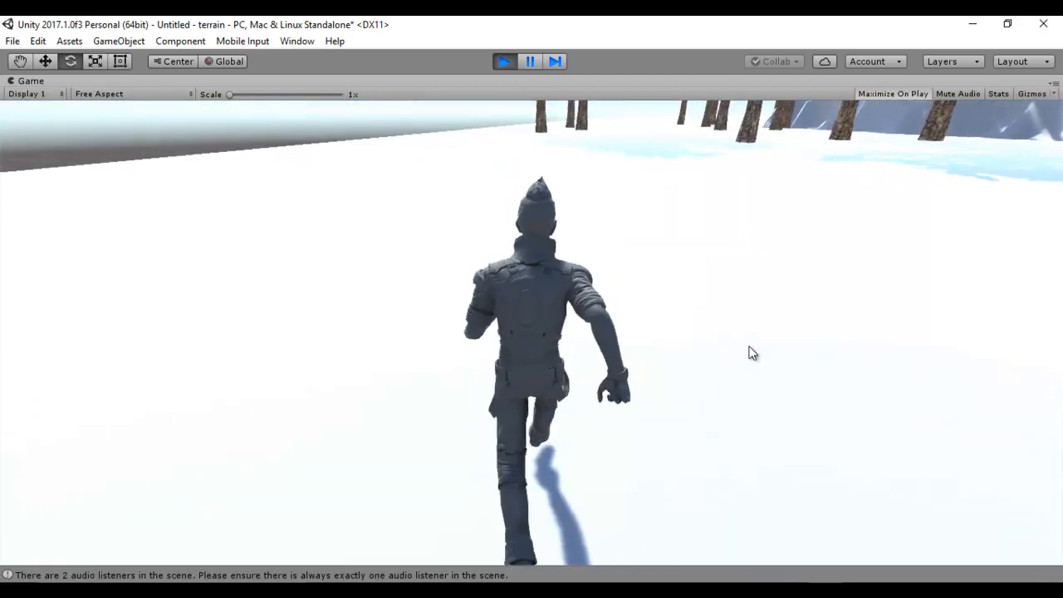
# Run the character across the terrain, steering both ways and jumping several times to test its movement.
pyautogui.press('d')
pyautogui.press('a')
pyautogui.press('d')
pyautogui.press('space')
pyautogui.press('d')
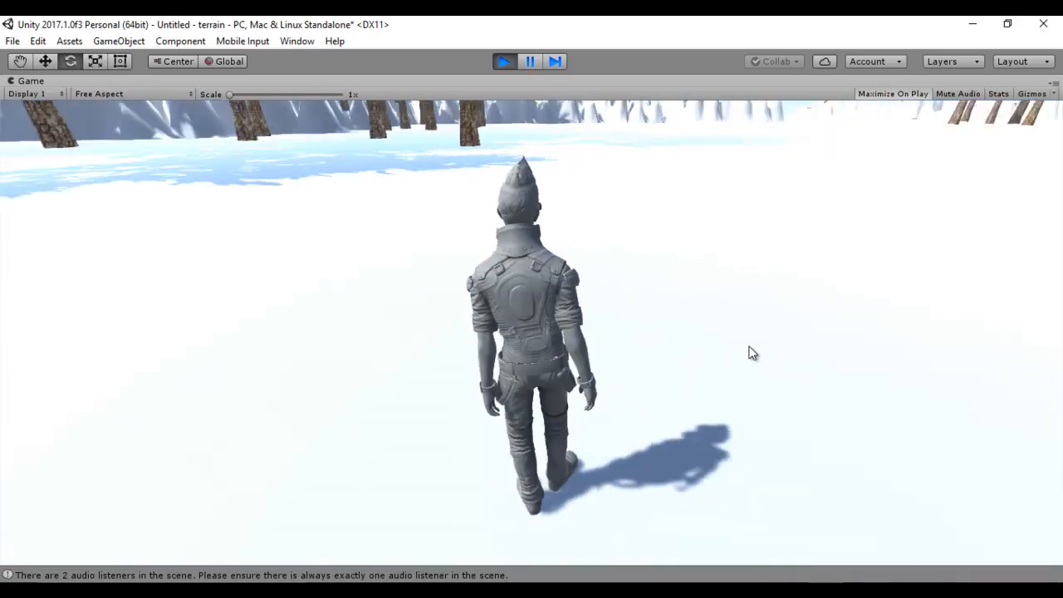
pyautogui.press('a')
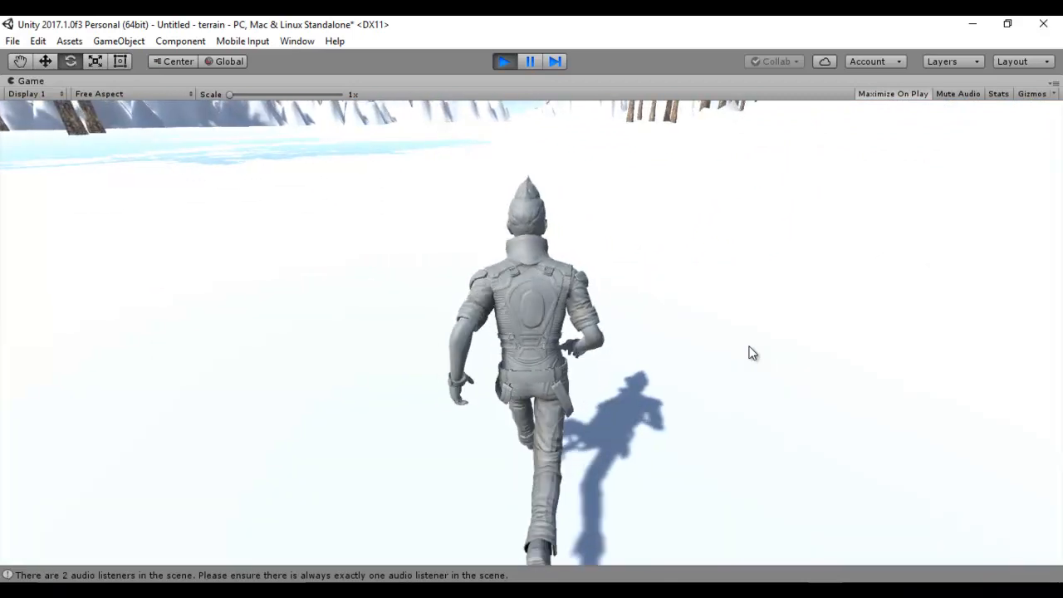
pyautogui.press('space')
pyautogui.press('a')
pyautogui.press('space')
pyautogui.press('w')
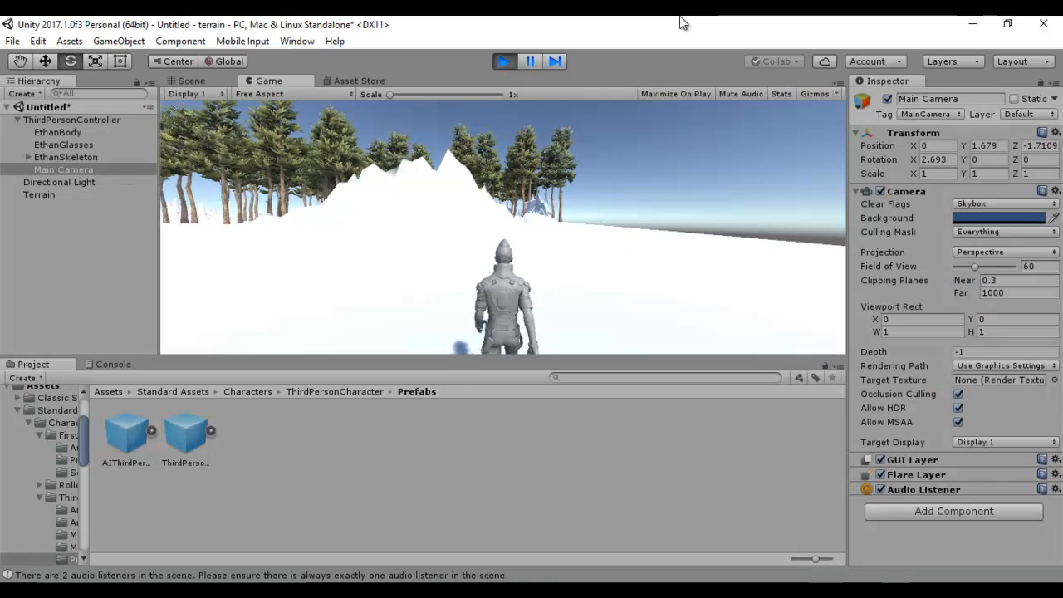
# Test turning and running toward the ridge with the leveled camera in the unmaximized Game view.
pyautogui.press('a')
pyautogui.press('d')
pyautogui.press('a')
pyautogui.press('d')
pyautogui.press('w')
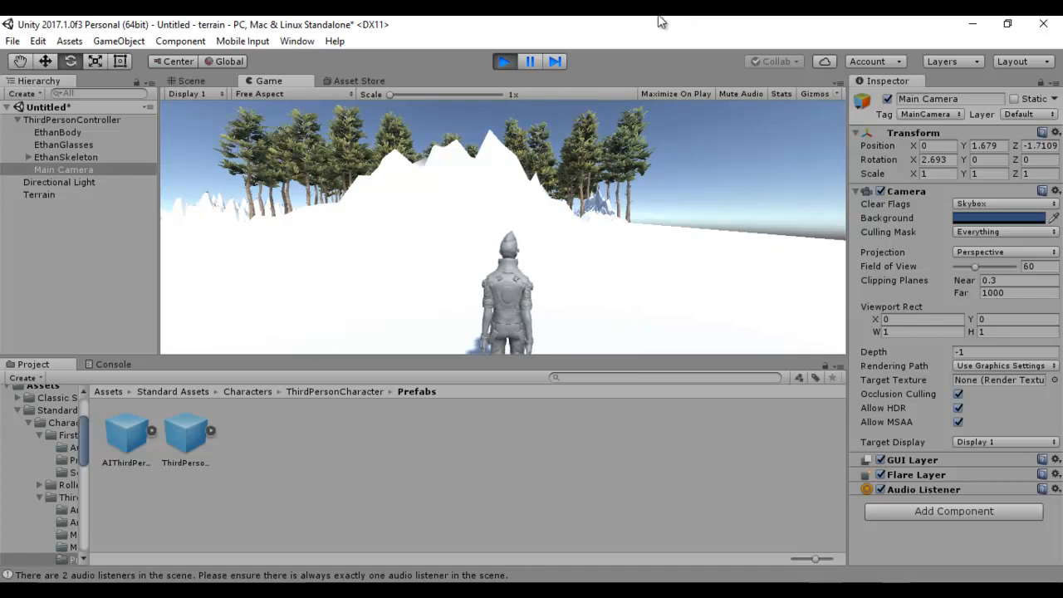
# Raise the Jump Power of the ThirdPersonController's Third Person Character script to about 68.55 during play mode.
pyautogui.click(93, 119)
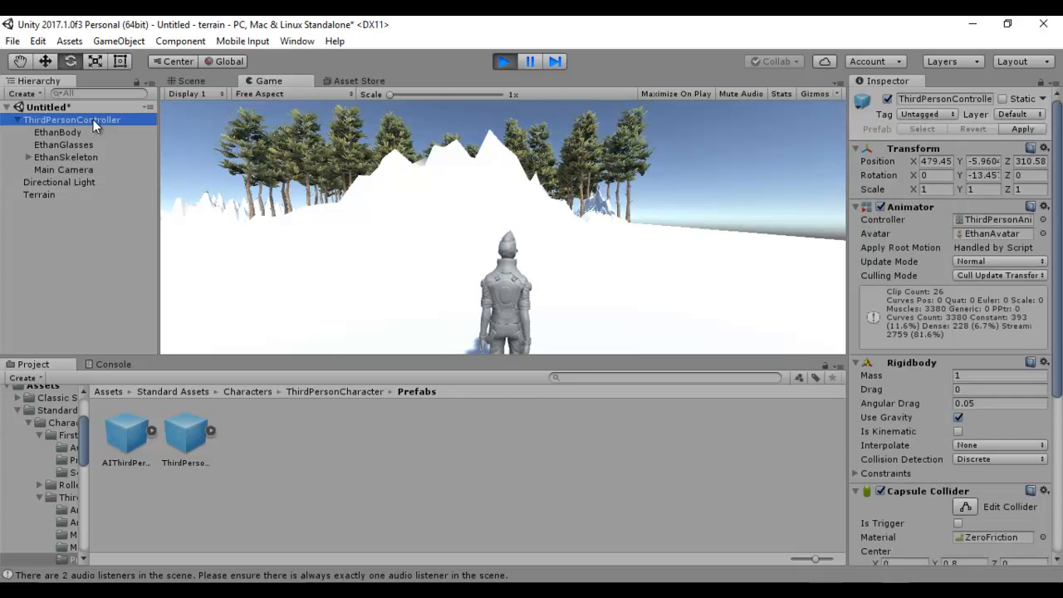
pyautogui.click(1056, 294)
pyautogui.moveTo(1057, 299); pyautogui.dragTo(1060, 444)
pyautogui.click(945, 466)
pyautogui.moveTo(945, 465); pyautogui.dragTo(764, 418)
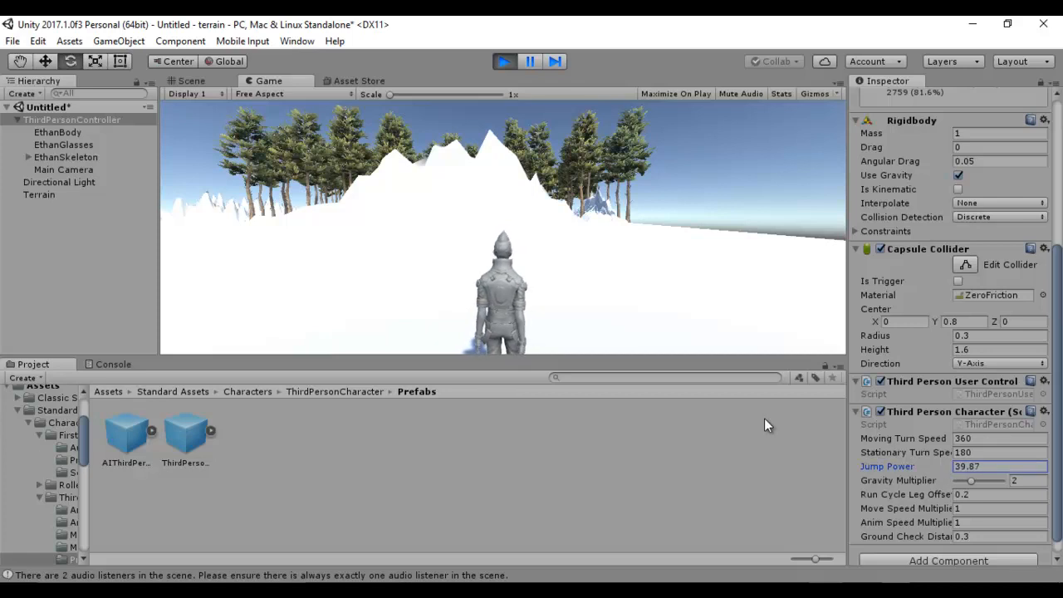
pyautogui.moveTo(175, 426); pyautogui.dragTo(453, 391)
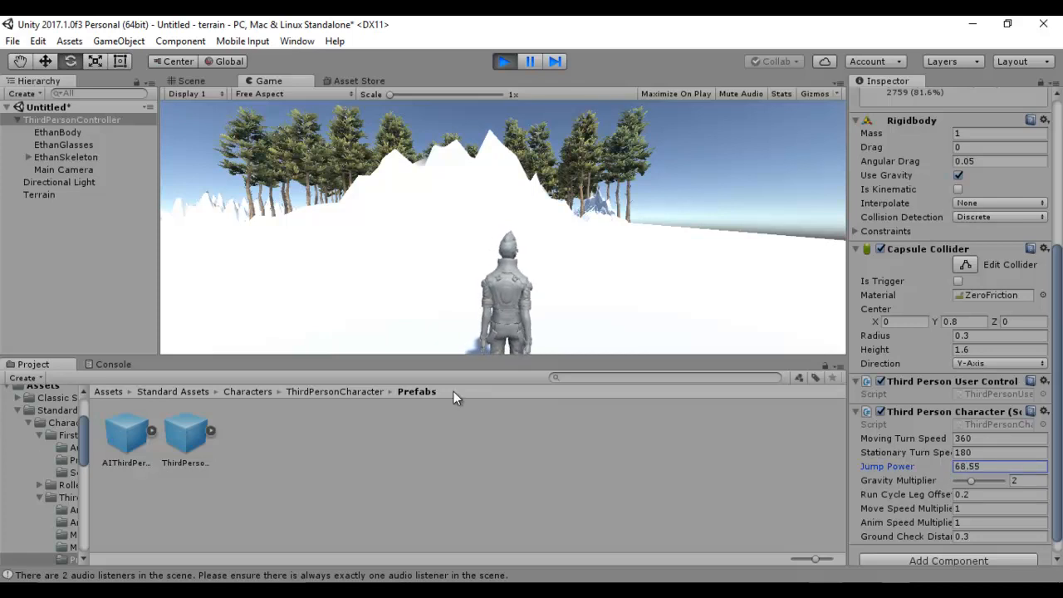
# Make the character jump in the Game view to test the increased Jump Power.
pyautogui.click(564, 242)
pyautogui.press('space')
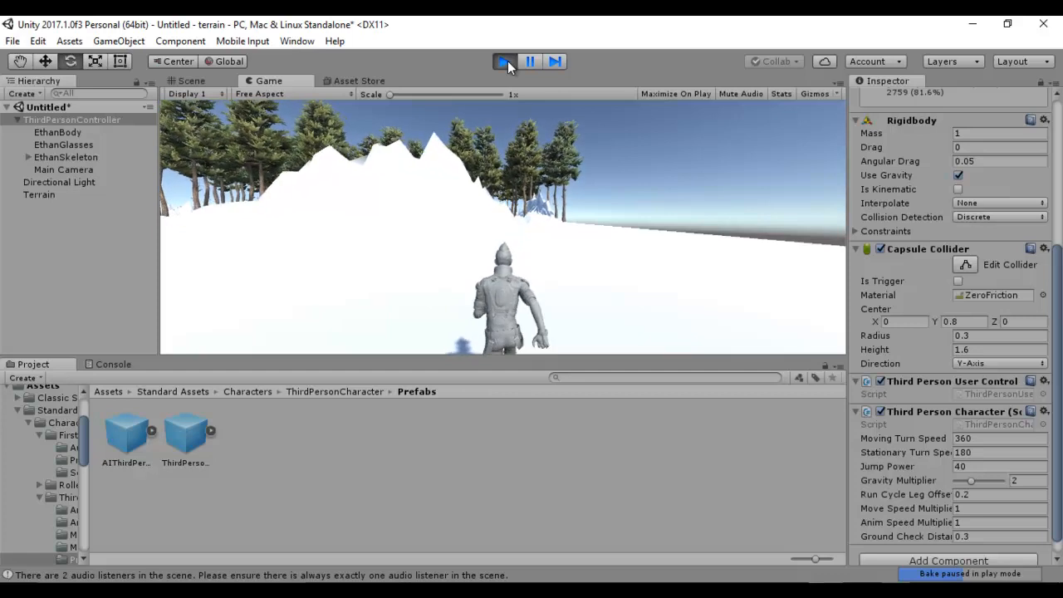
pyautogui.press('space')
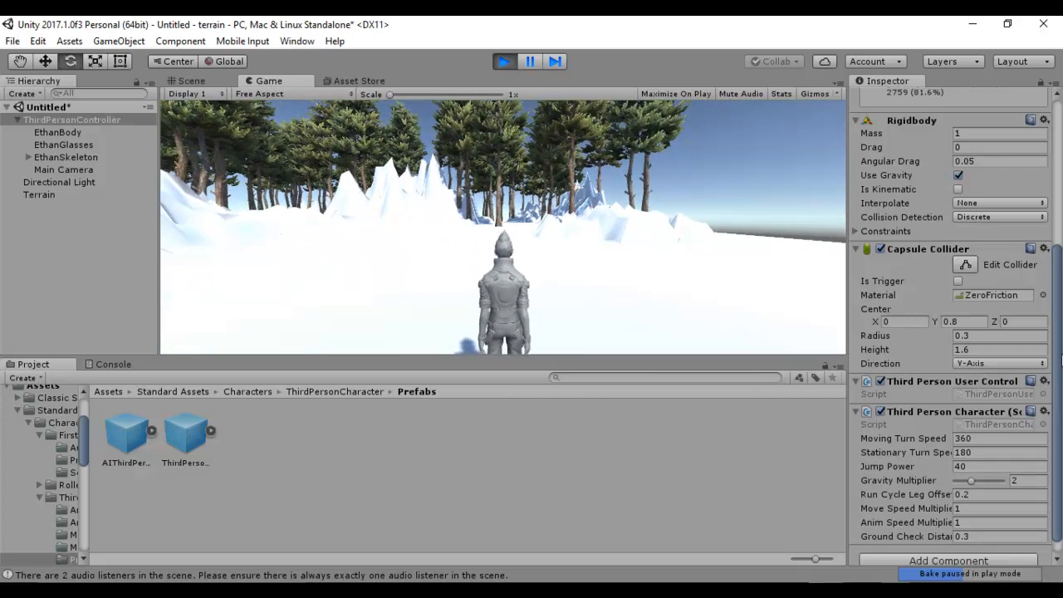
# Review the ThirdPersonController's component settings, and stop and restart play mode.
pyautogui.scroll(3, 1060, 349)
pyautogui.scroll(-4, 1060, 365)
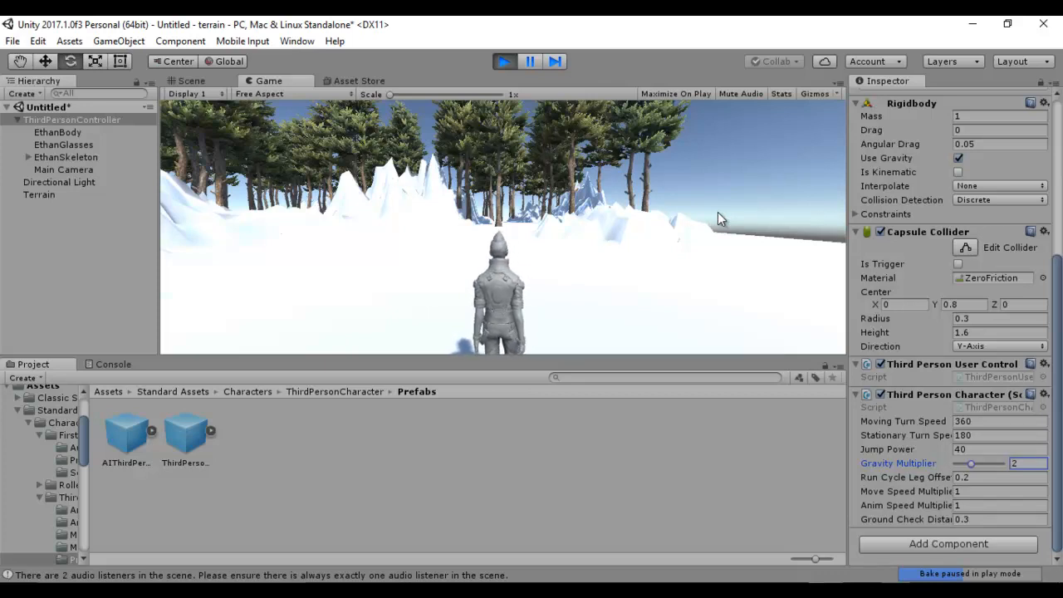
pyautogui.click(506, 61)
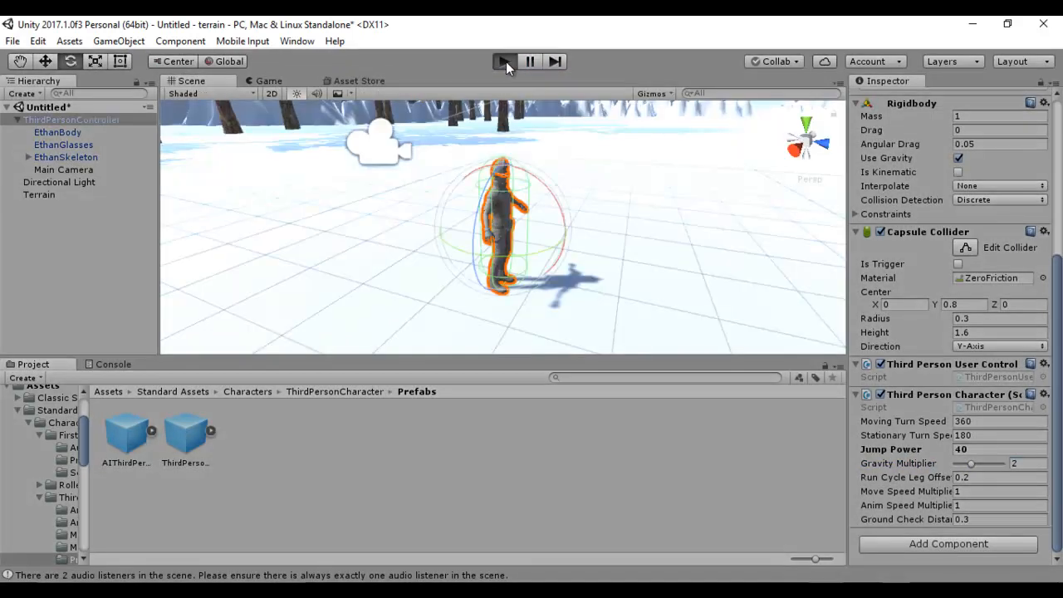
pyautogui.click(505, 61)
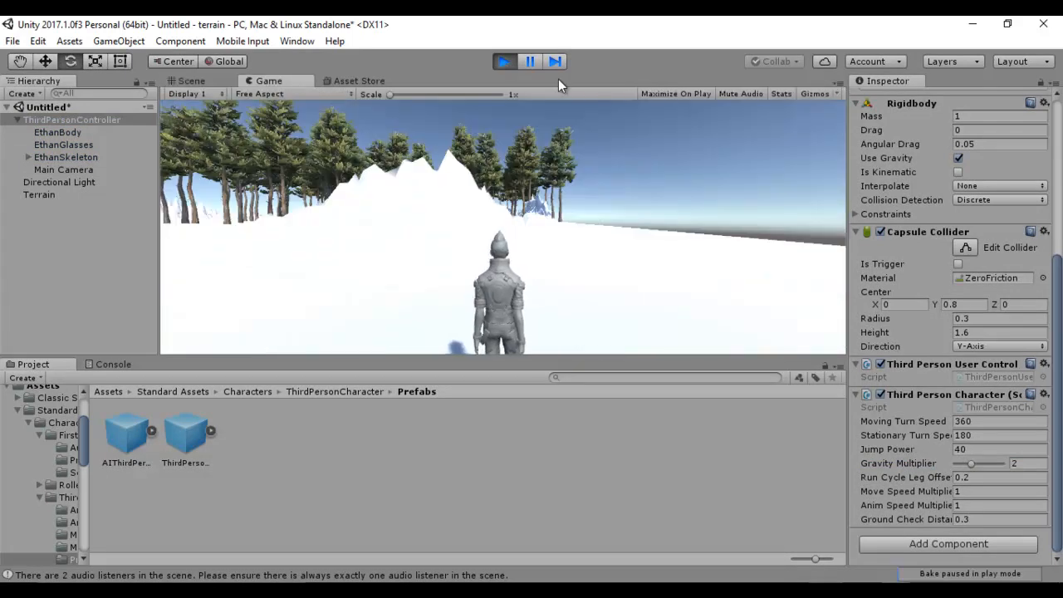